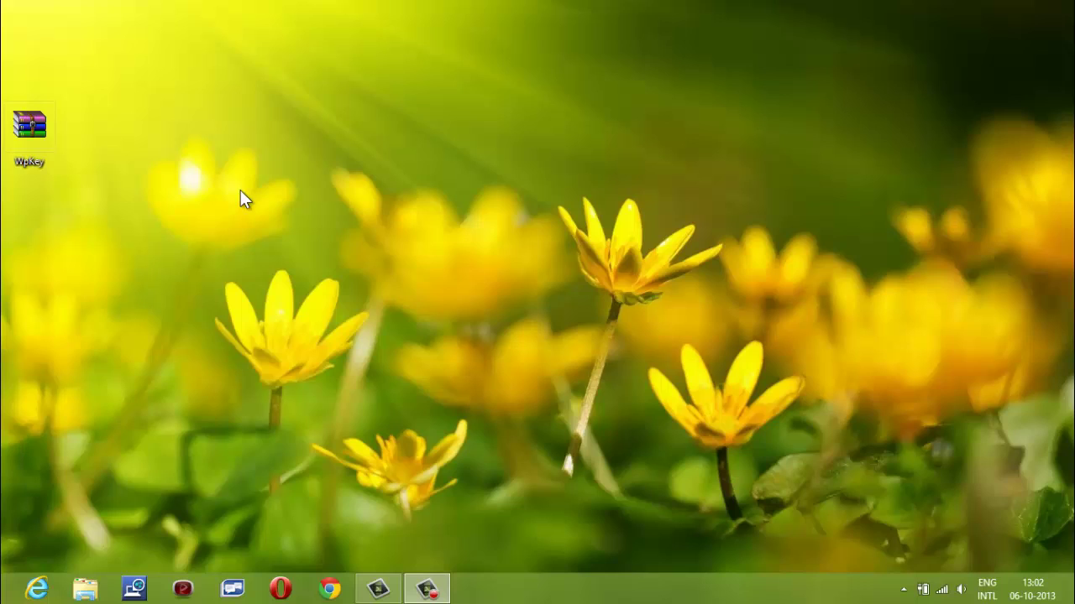
Extract the WpKey archive to a WpKey folder and place it beside the archive
right_click(33, 153)
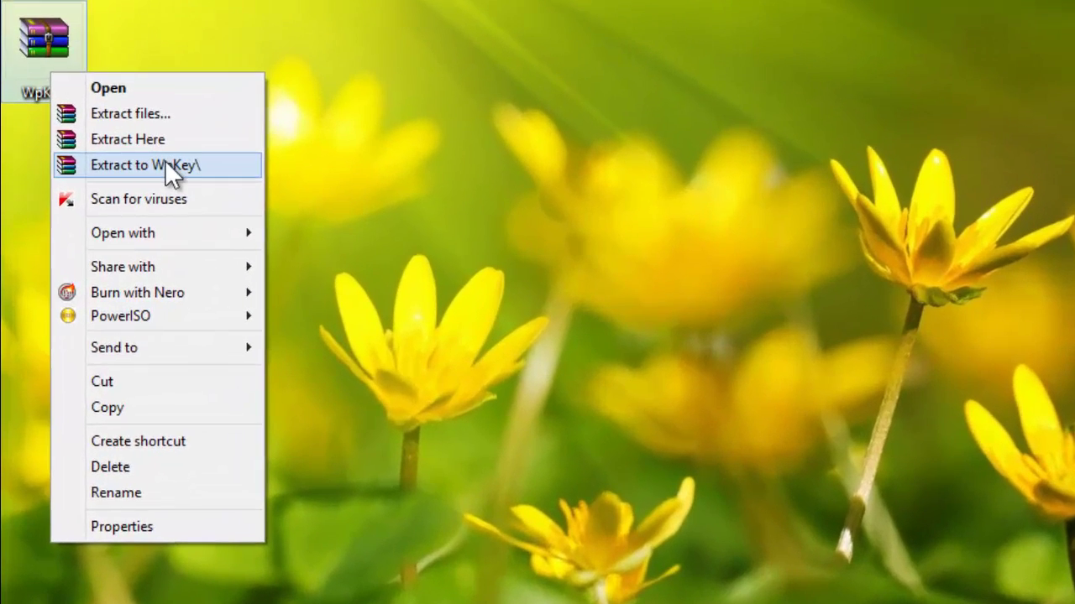
click(145, 188)
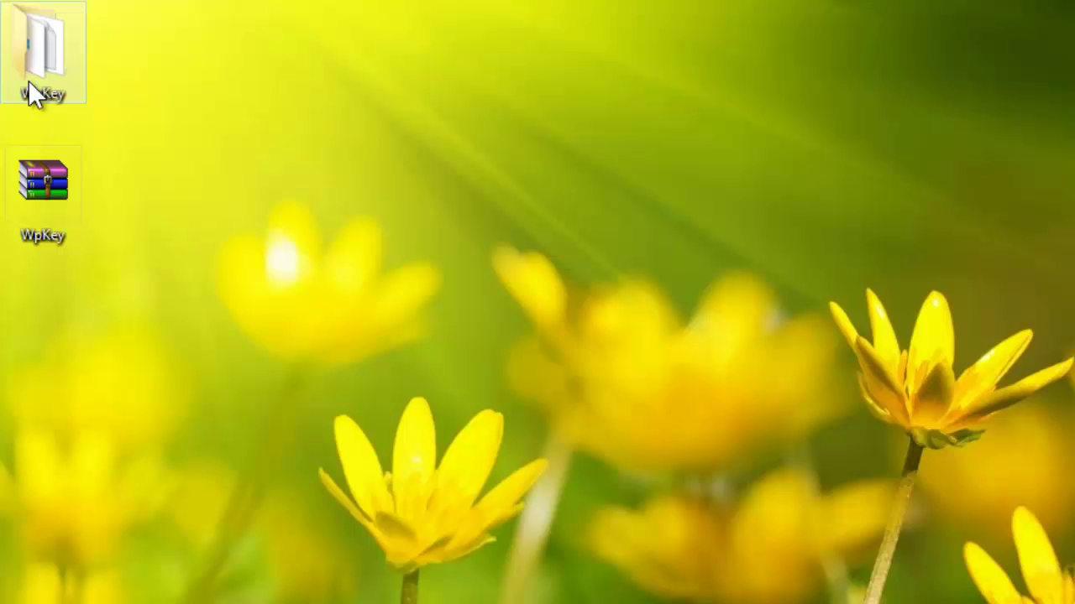
drag(36, 50, 210, 191)
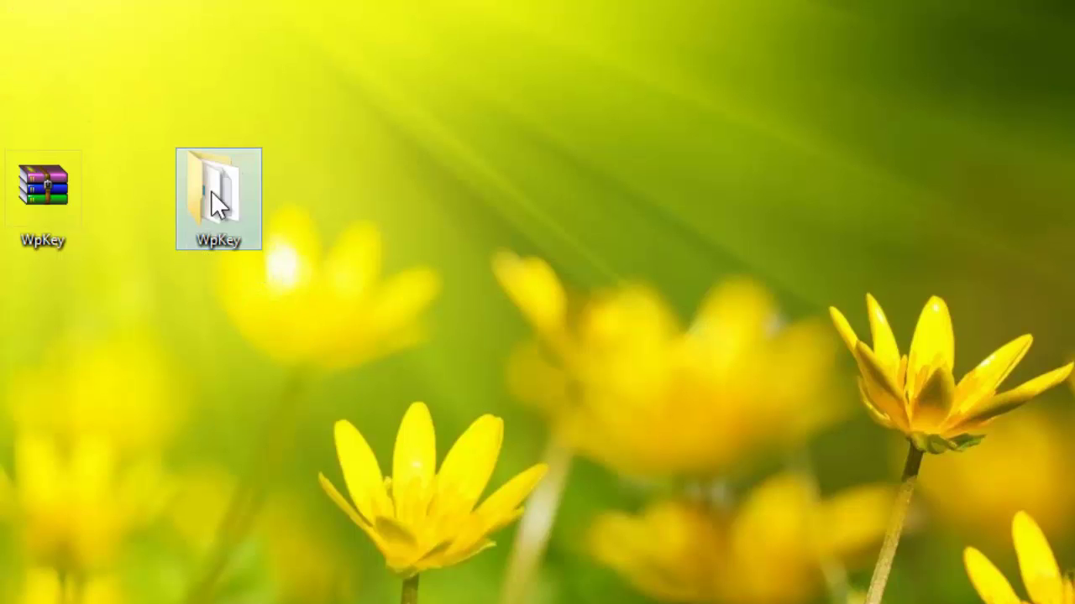
Open the WpKey folder and show pkeyui and WhatsNew as medium icons
double_click(222, 204)
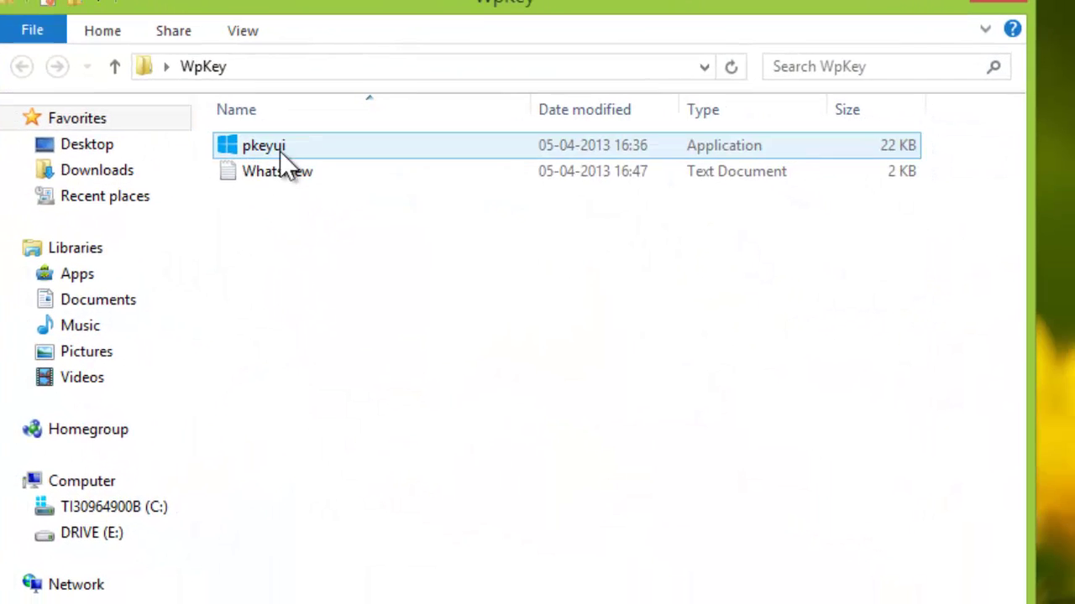
click(277, 172)
click(281, 222)
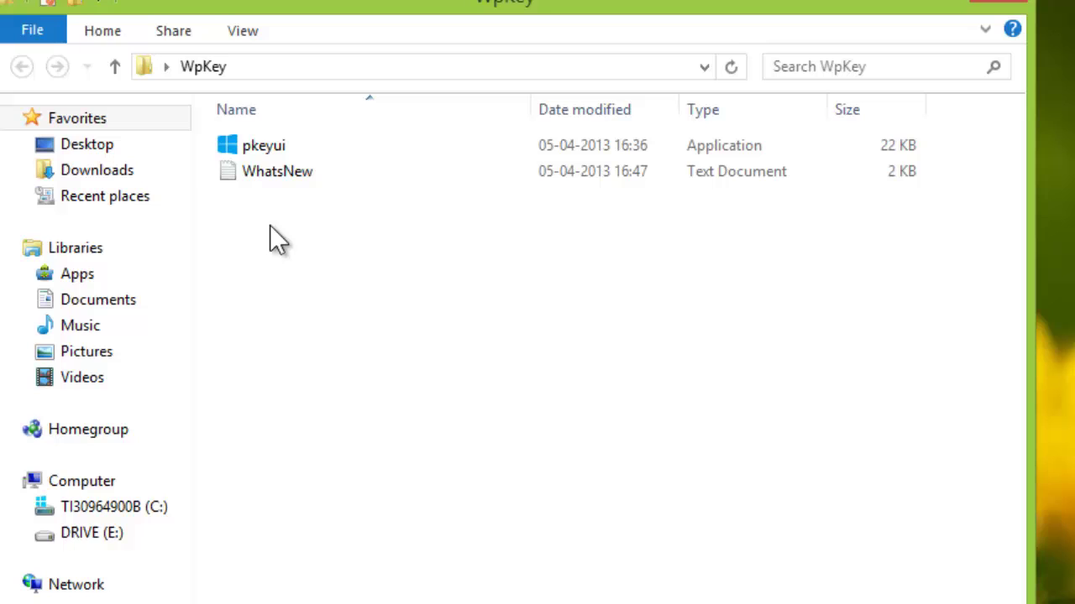
click(243, 31)
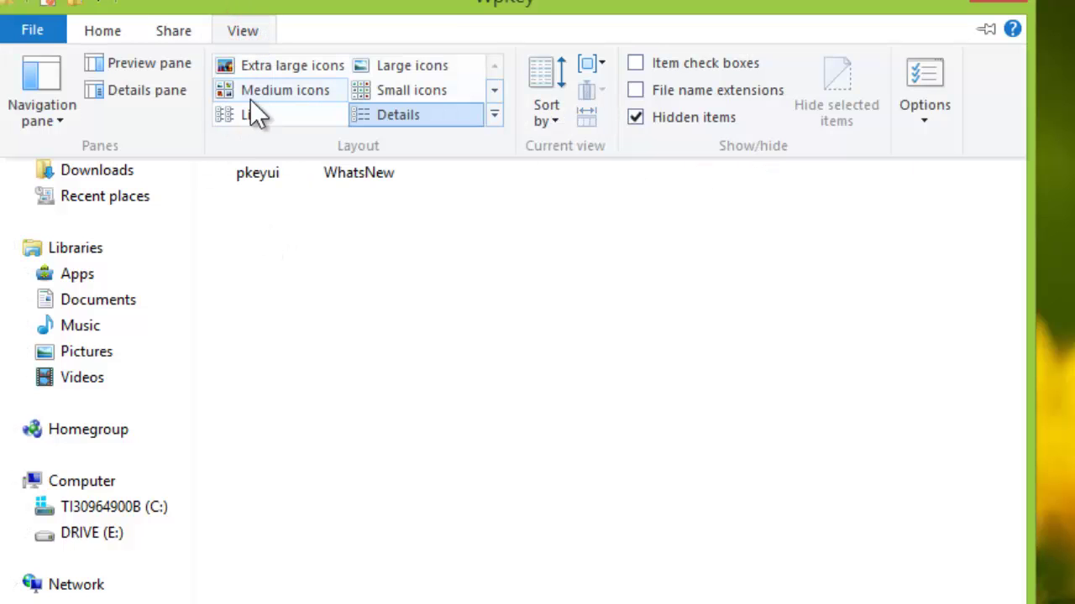
click(262, 94)
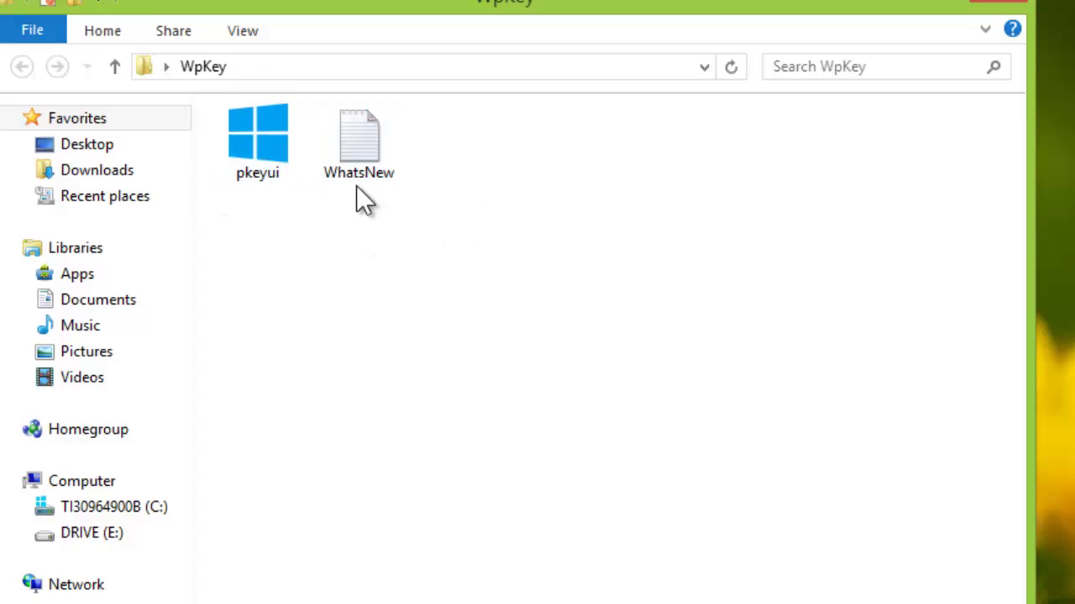
click(406, 342)
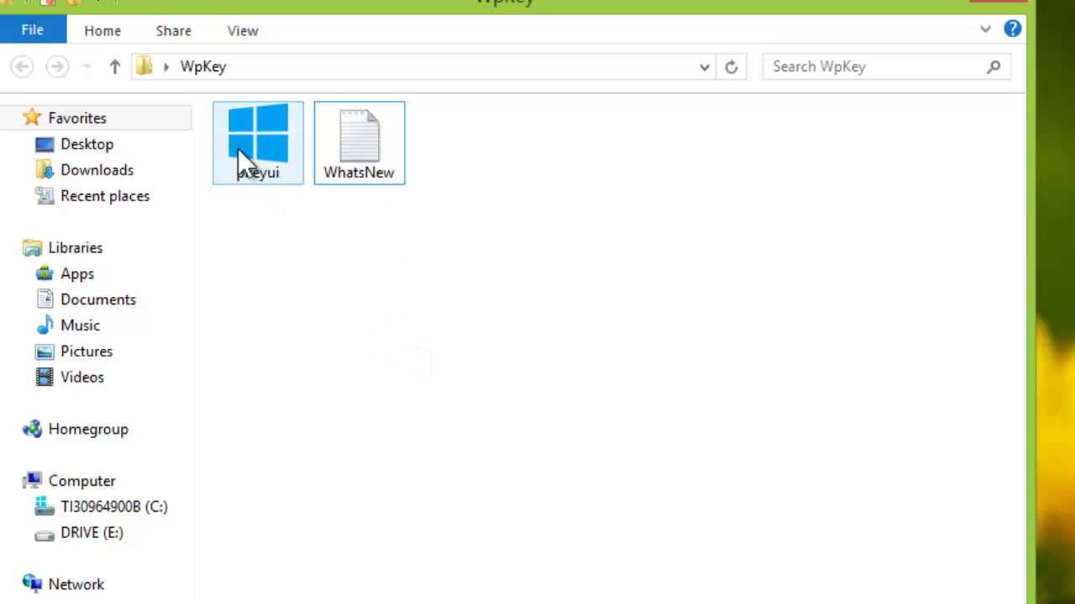
double_click(258, 135)
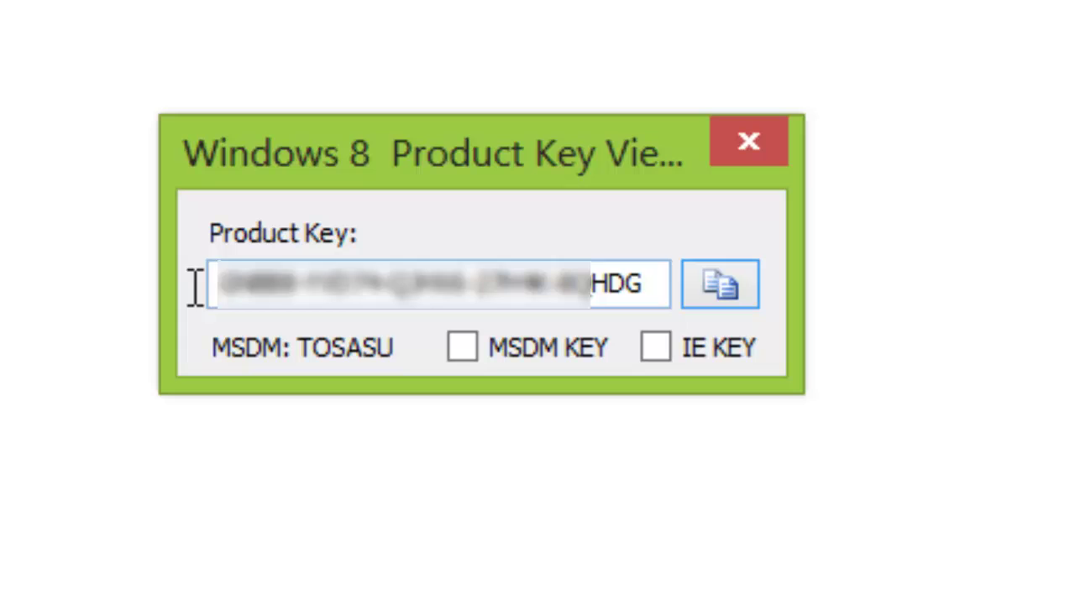
mouse_move(215, 285)
mouse_down()
mouse_move(643, 285)
mouse_move(223, 353)
mouse_move(196, 324)
mouse_up()
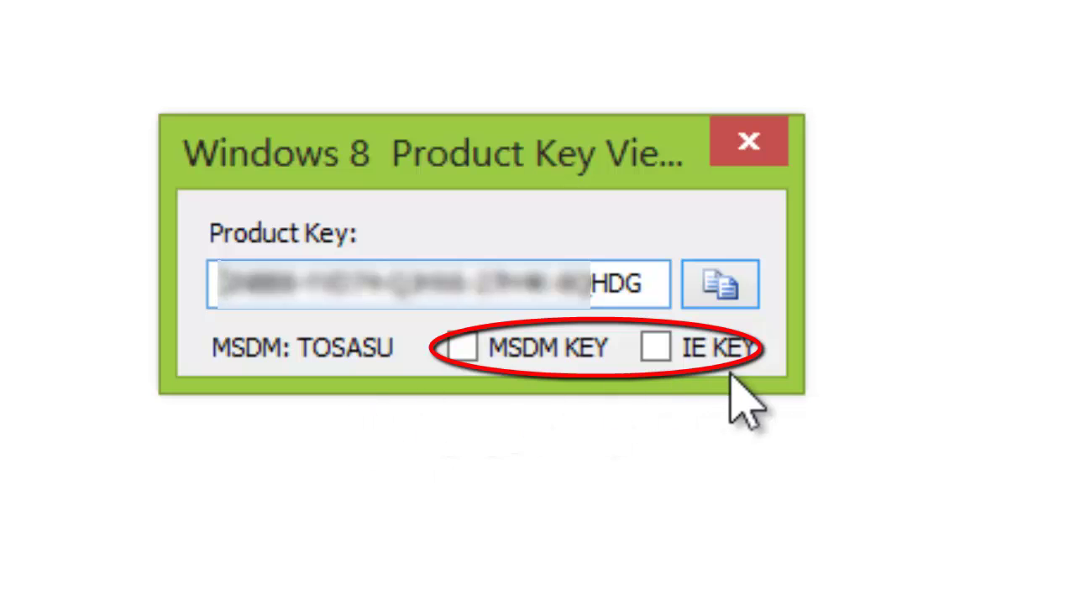
drag(215, 284, 647, 284)
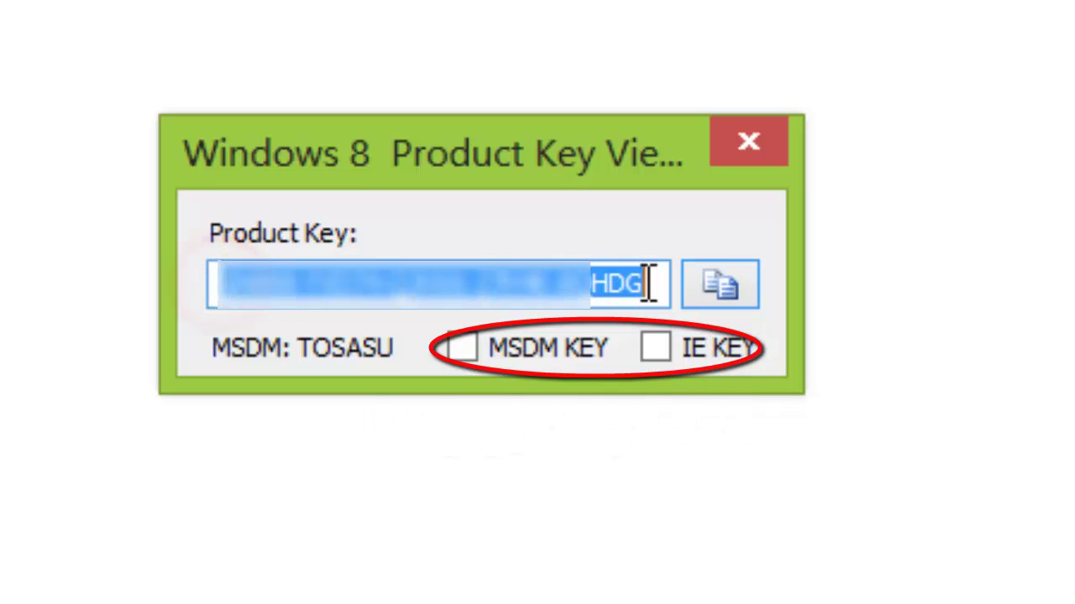
mouse_move(219, 284)
mouse_down()
mouse_move(264, 307)
mouse_move(218, 283)
mouse_move(616, 298)
mouse_move(647, 284)
mouse_move(196, 314)
mouse_up()
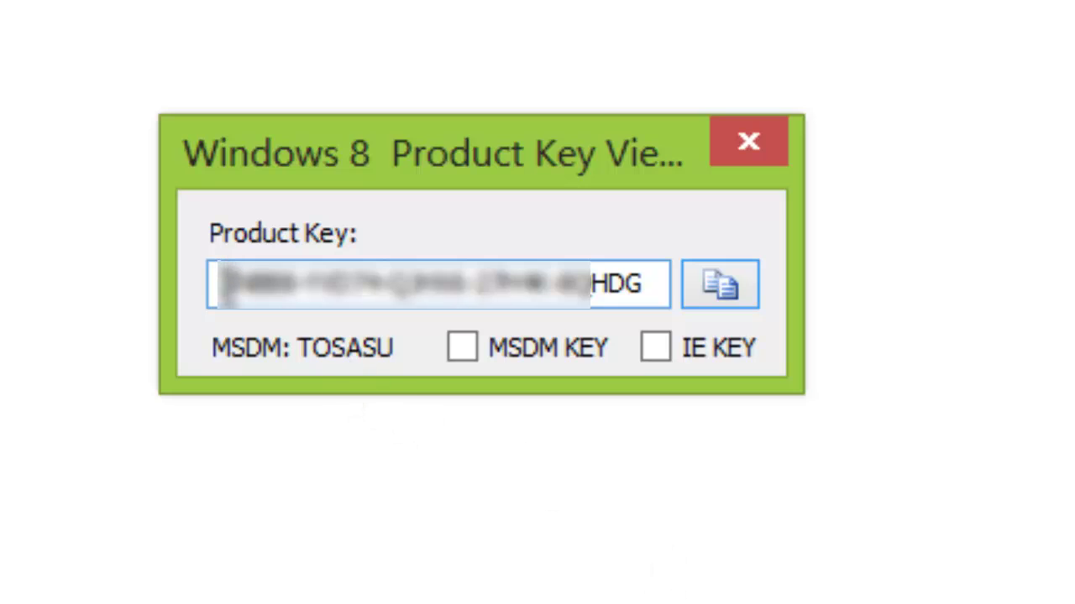
drag(552, 282, 682, 287)
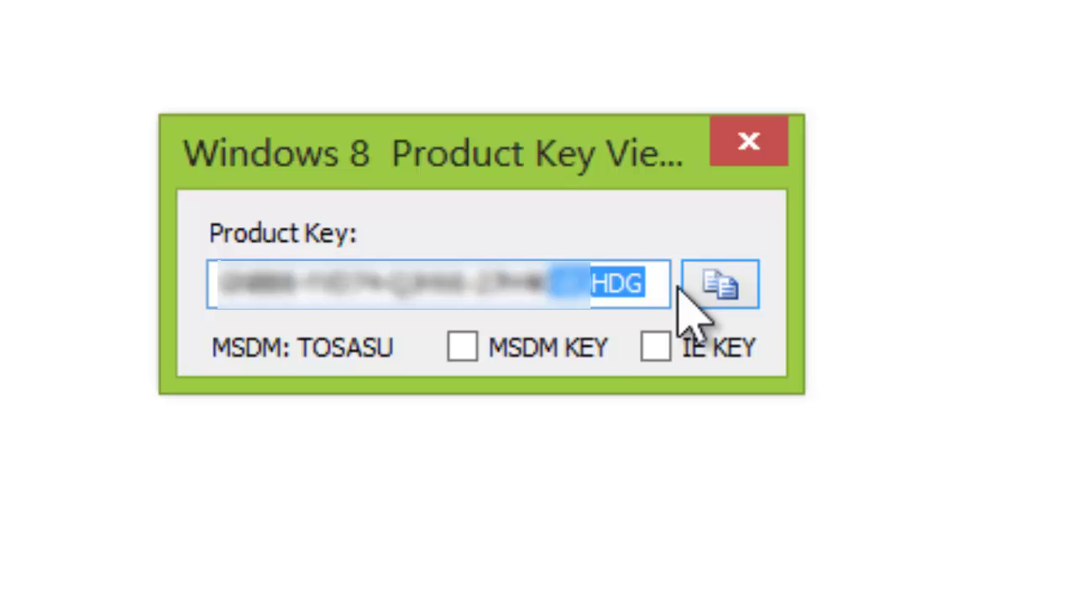
click(594, 323)
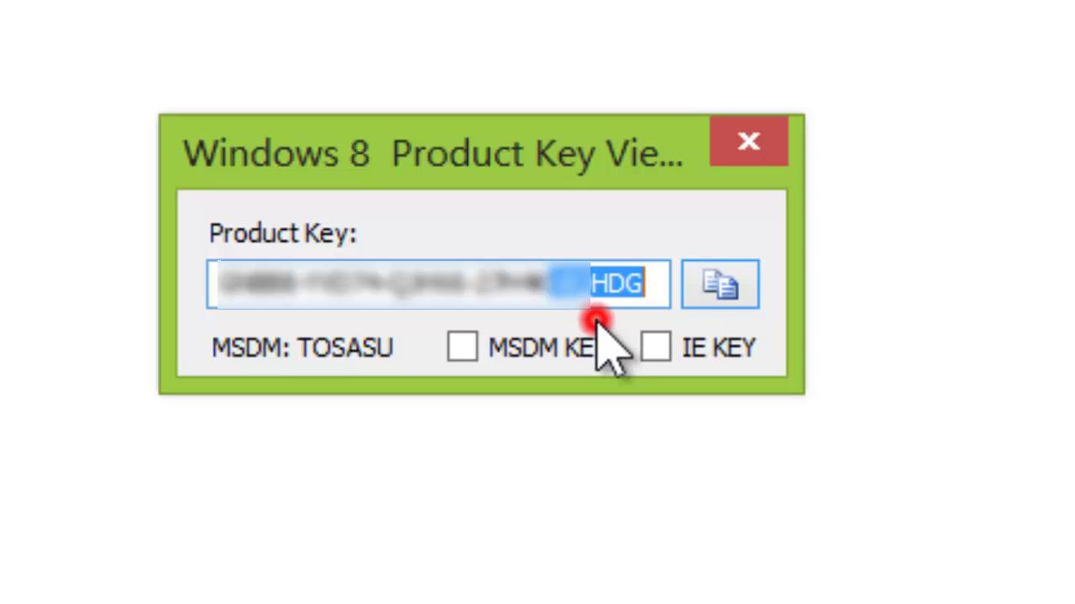
click(593, 322)
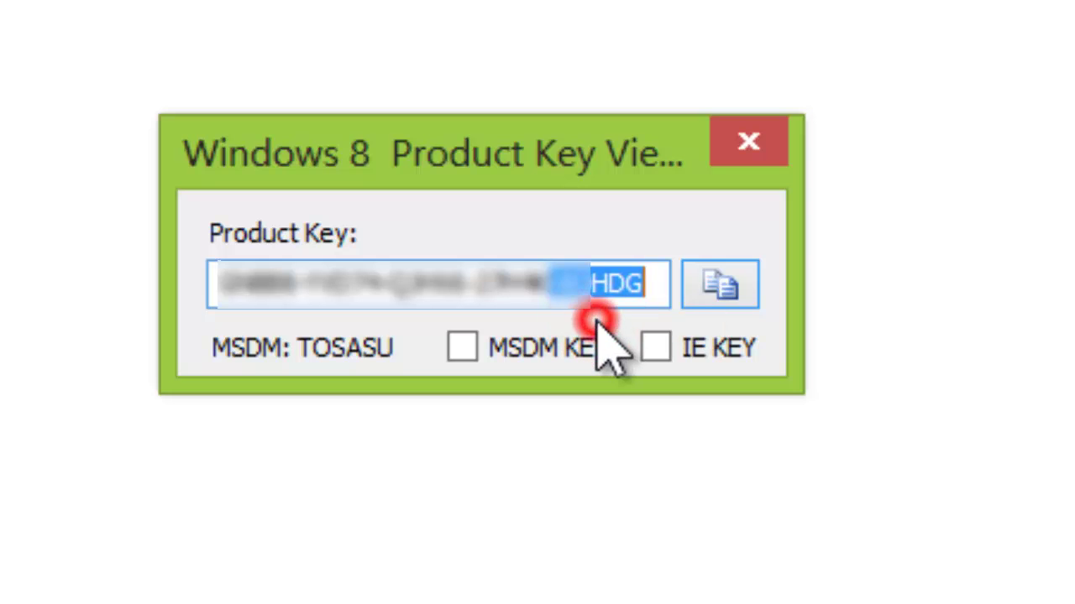
click(653, 290)
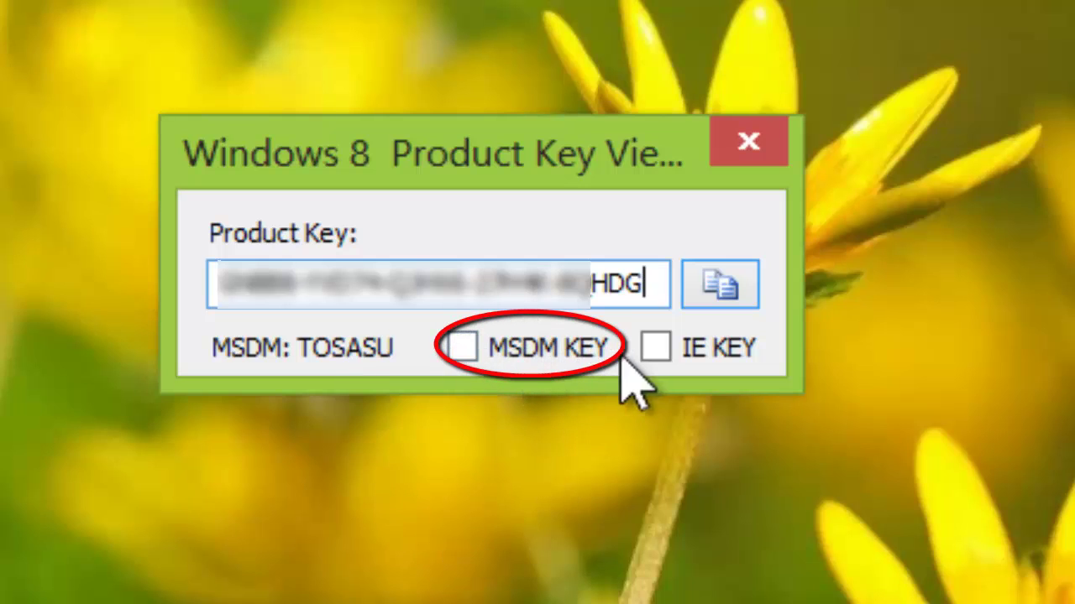
click(464, 355)
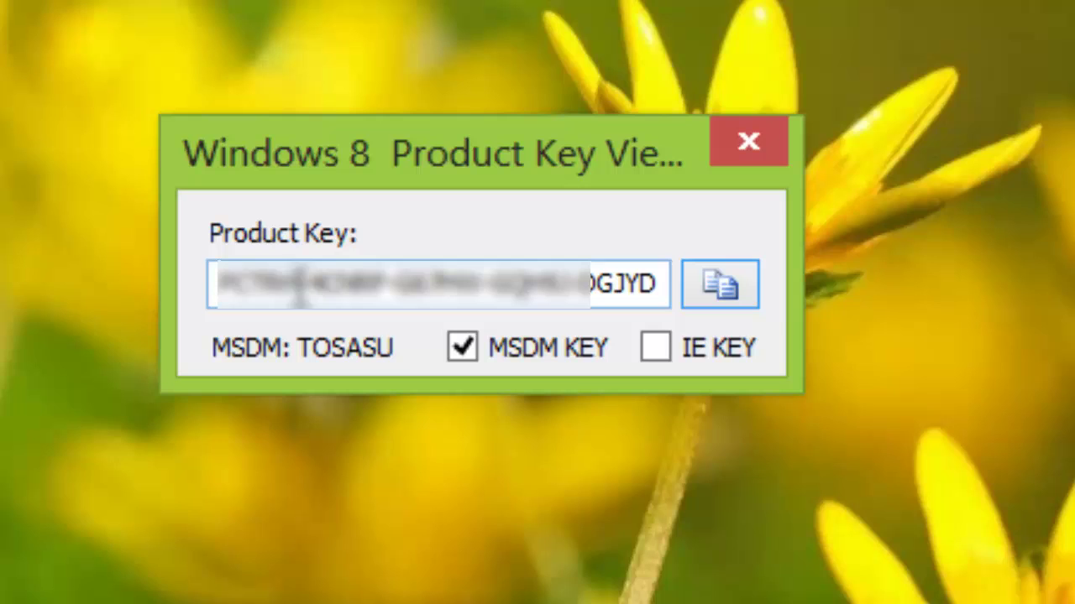
drag(217, 286, 662, 283)
click(660, 193)
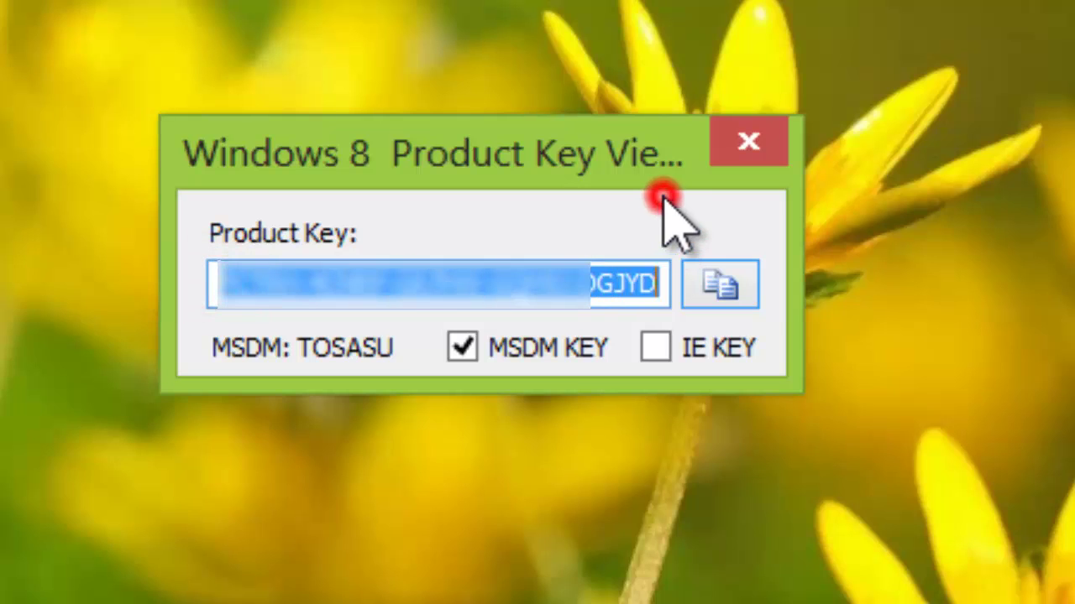
click(663, 323)
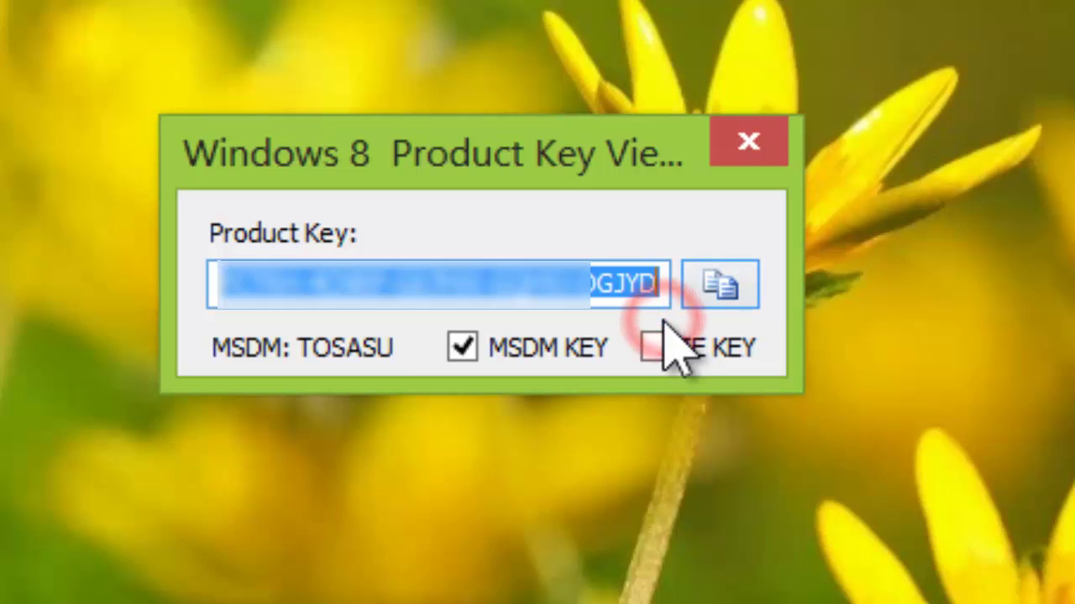
click(603, 316)
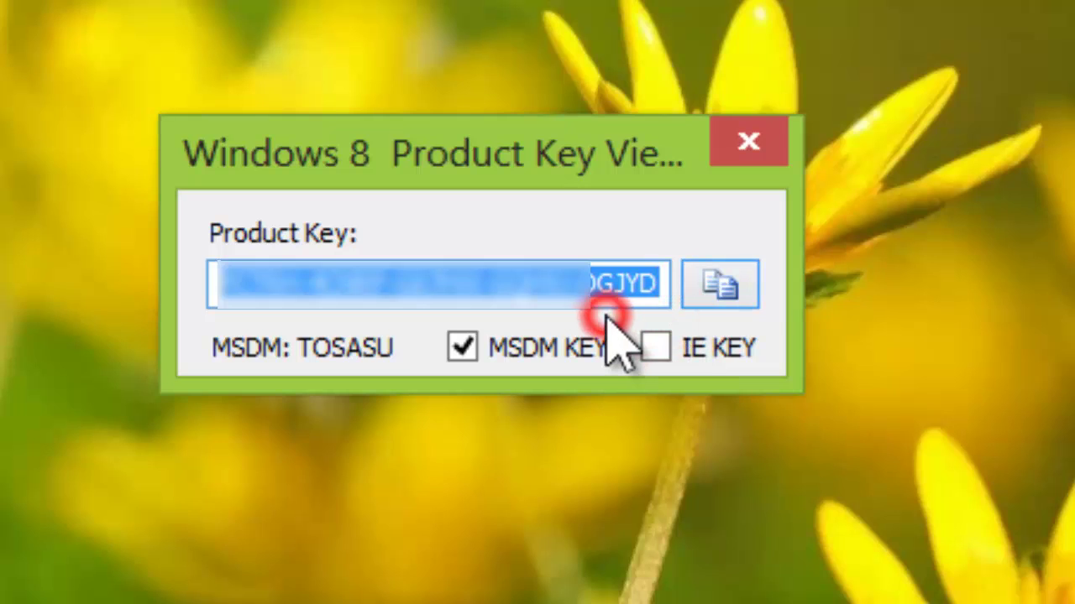
click(670, 285)
click(670, 286)
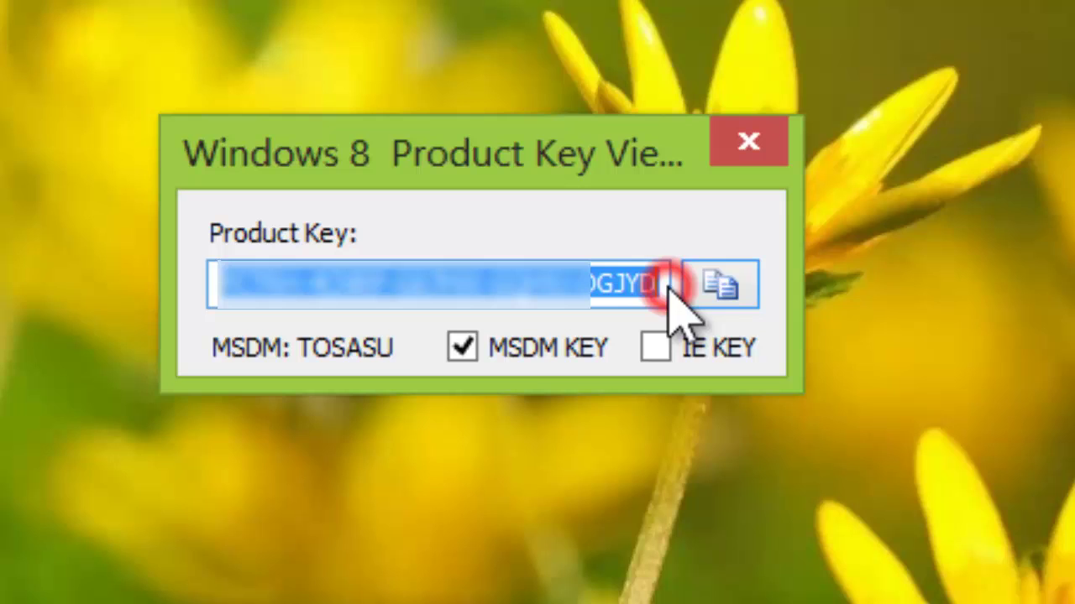
drag(566, 283, 689, 283)
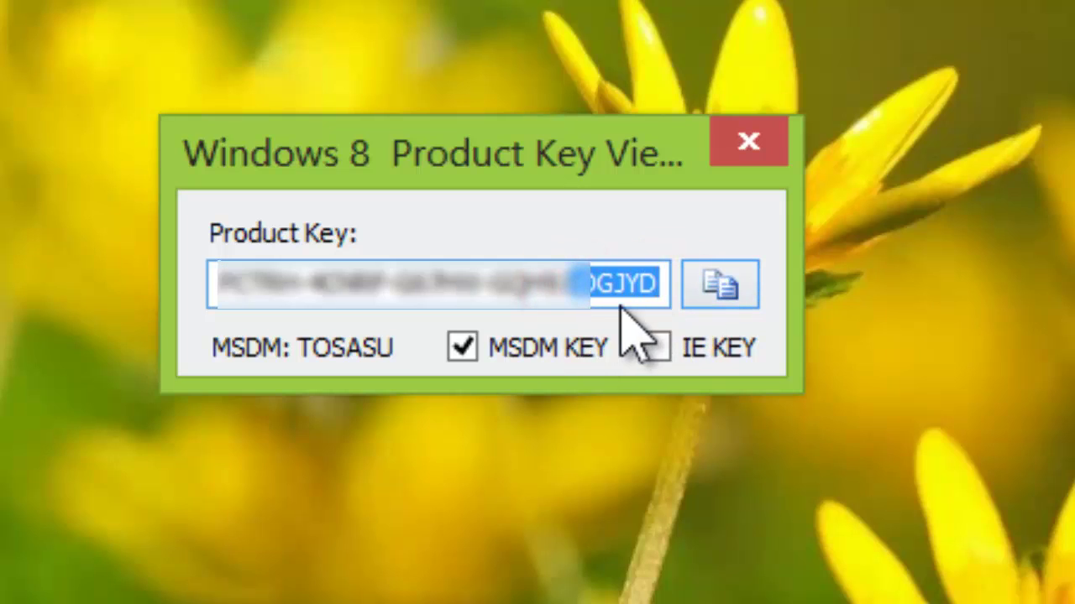
click(619, 240)
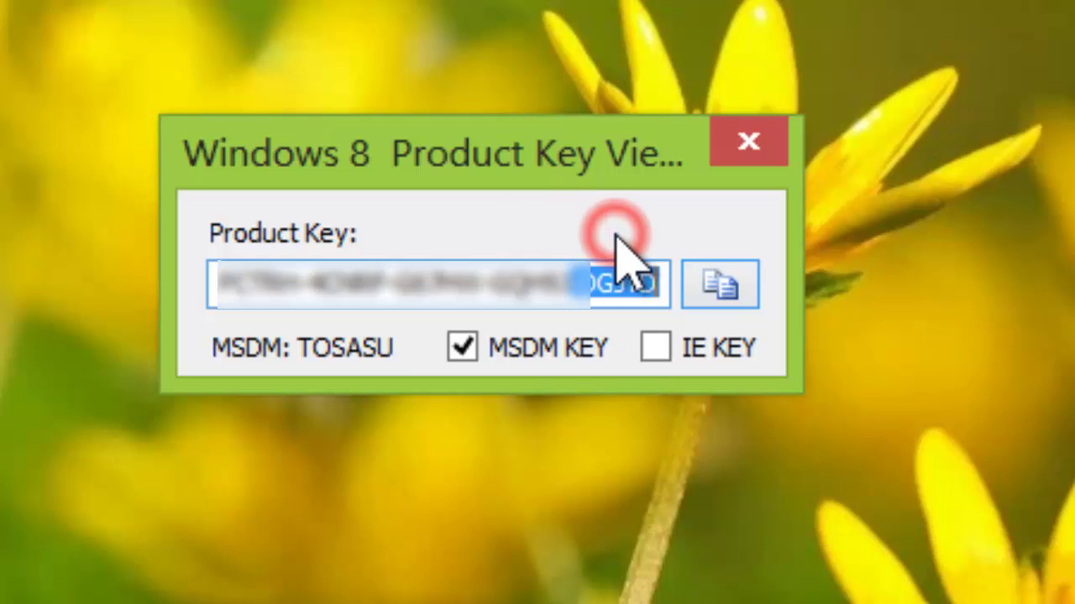
click(466, 353)
click(466, 353)
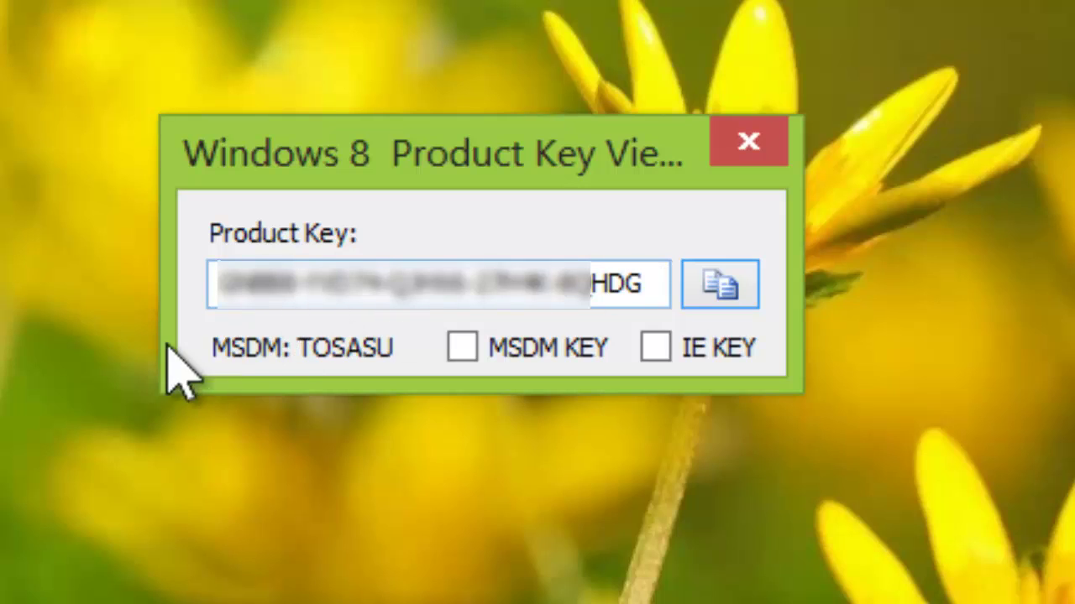
click(470, 347)
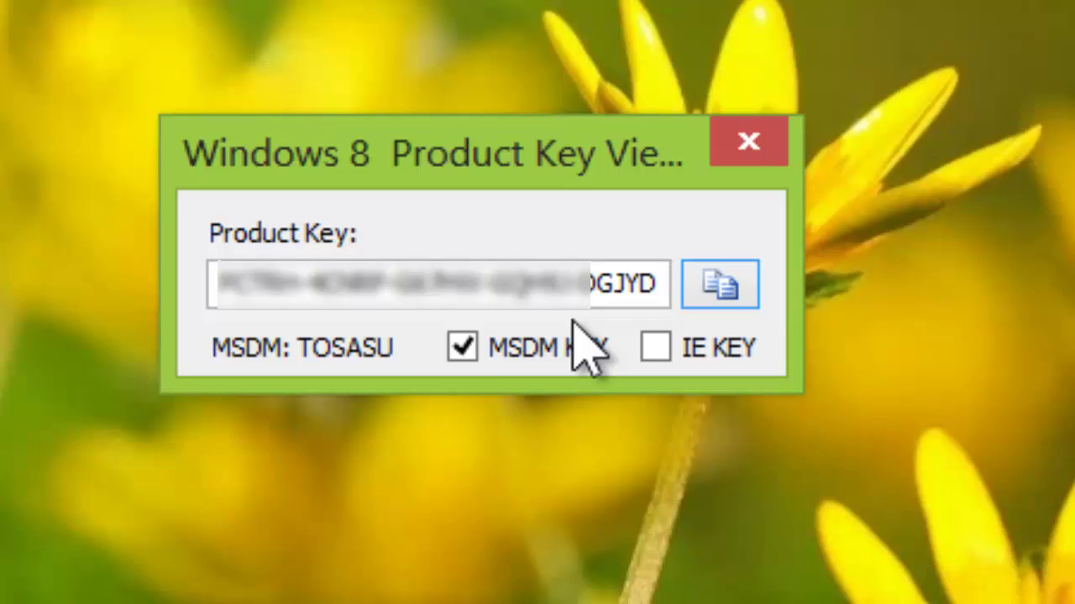
click(457, 359)
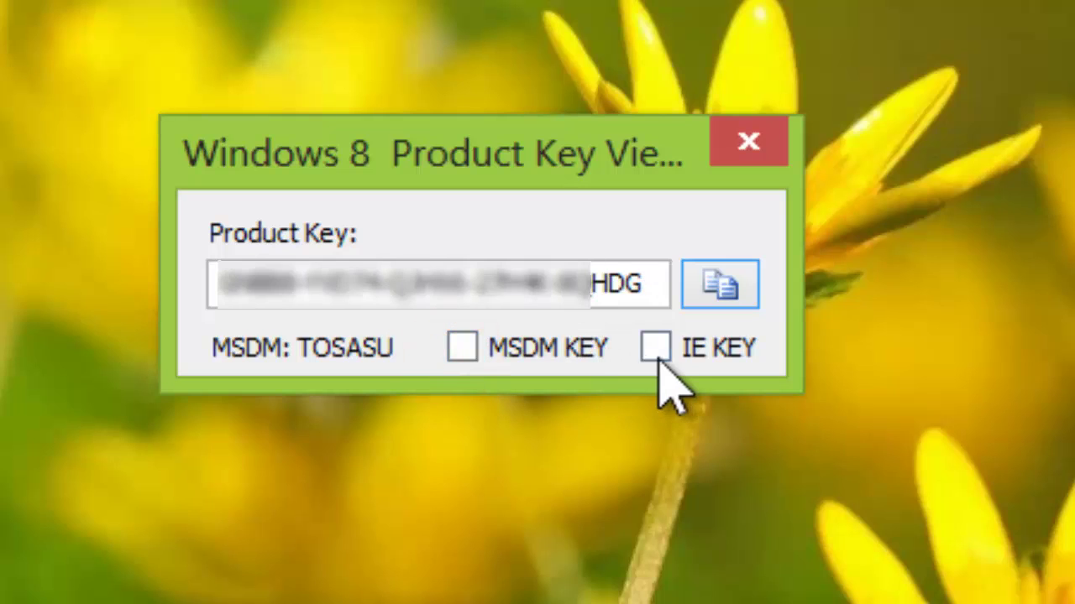
click(657, 363)
click(657, 362)
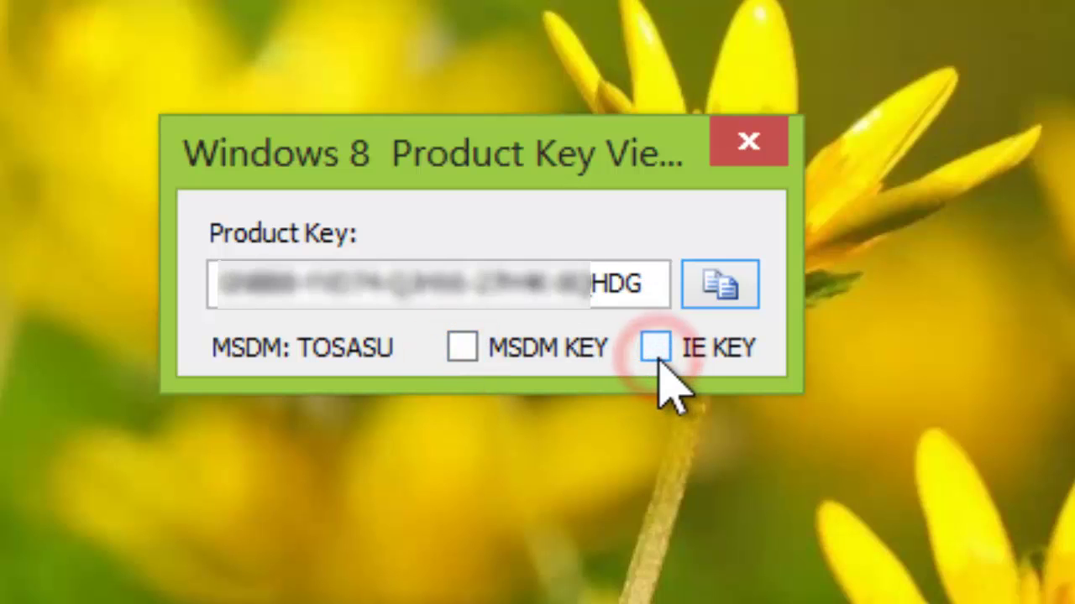
click(655, 348)
click(656, 348)
click(467, 359)
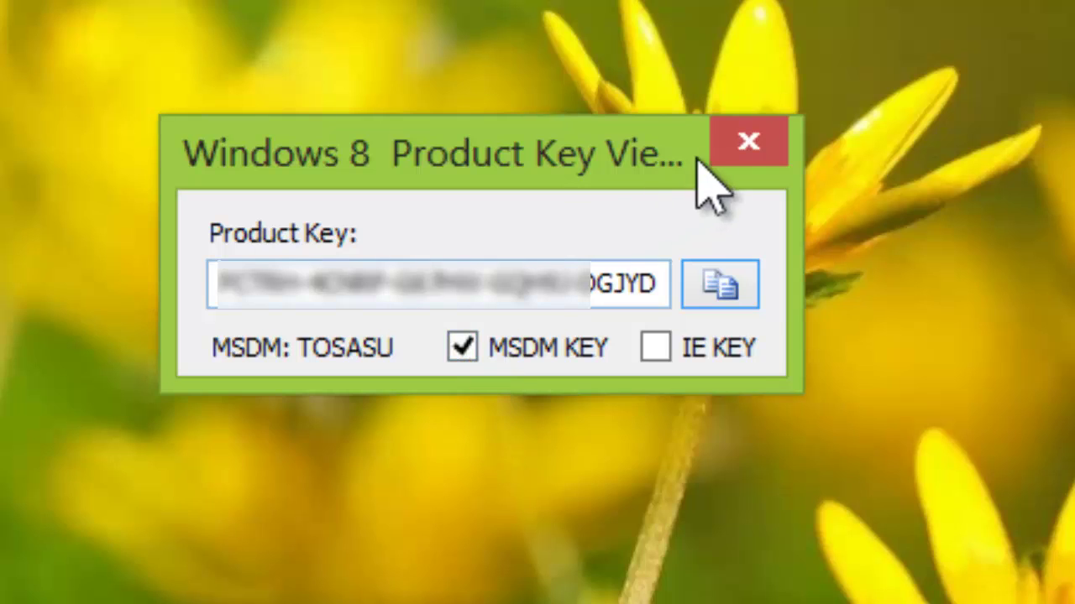
click(464, 346)
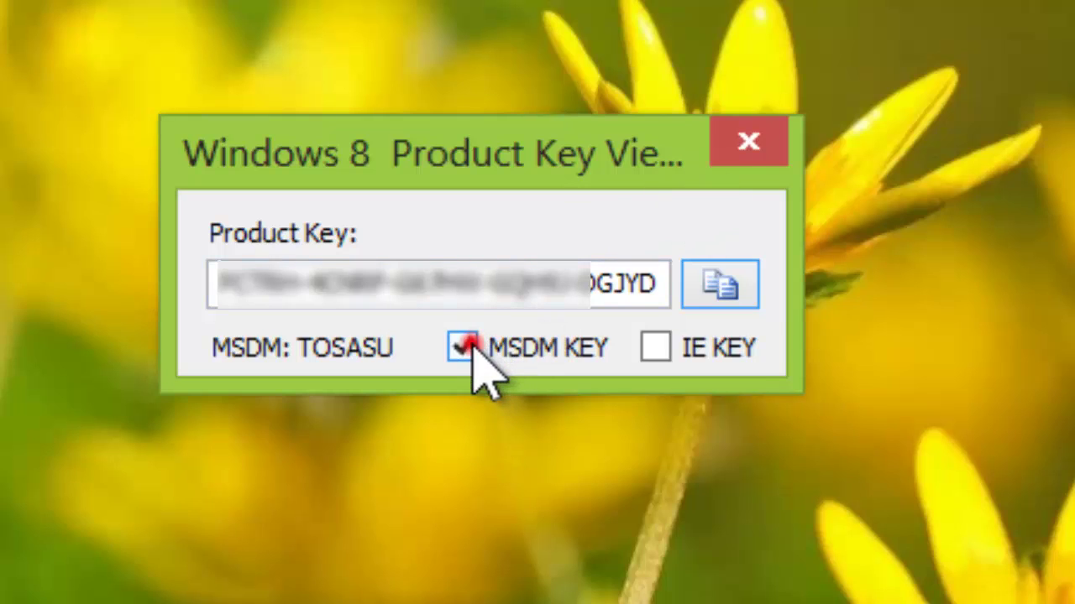
Close the Windows 8 Product Key Viewer window, leaving the WpKey archive and folder on the desktop
click(758, 145)
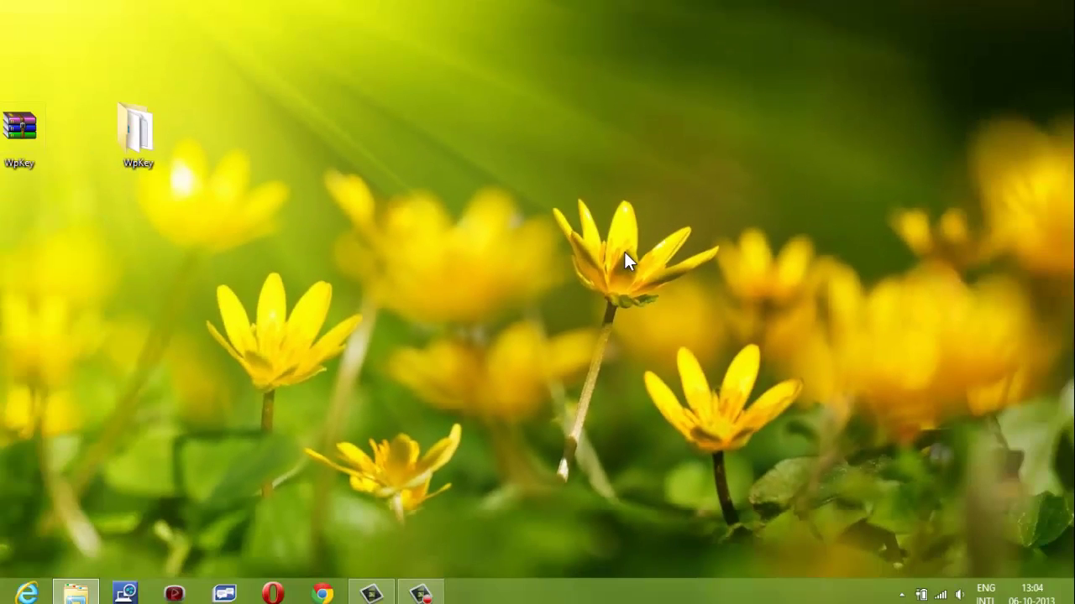